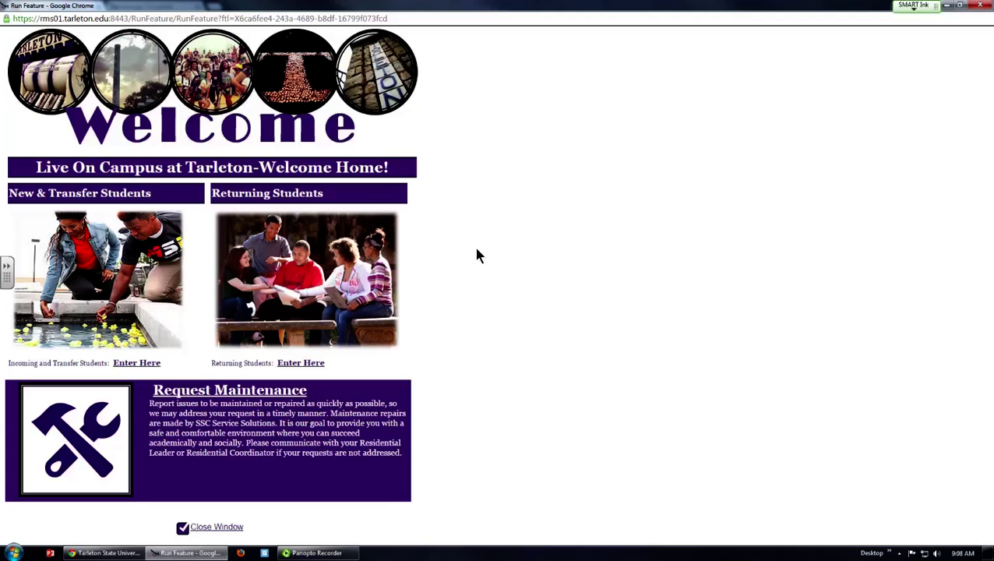
# Step: Open the Incoming and Transfer Students housing page full-screen and scroll to Apply for Housing
pyautogui.click(131, 366)
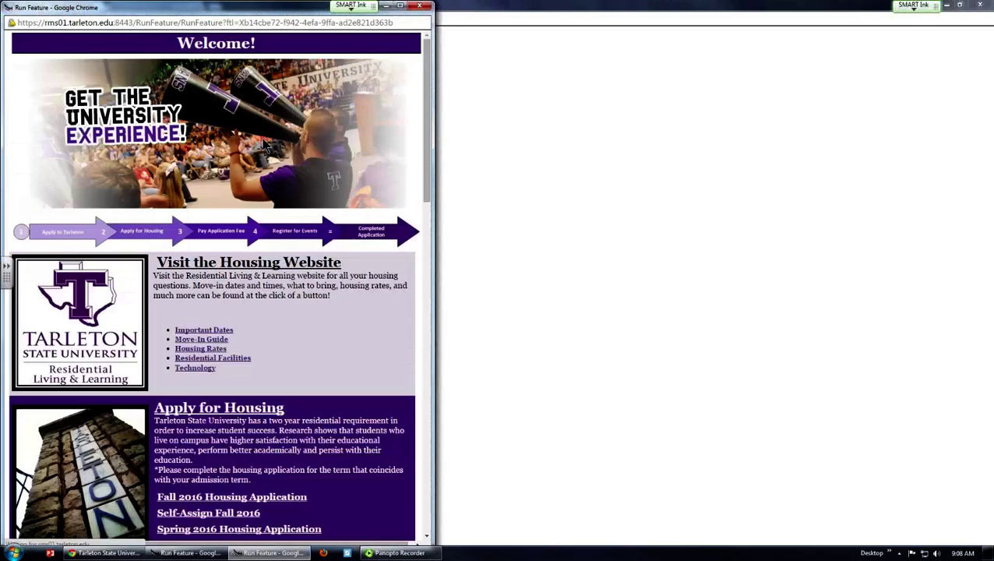
pyautogui.click(398, 7)
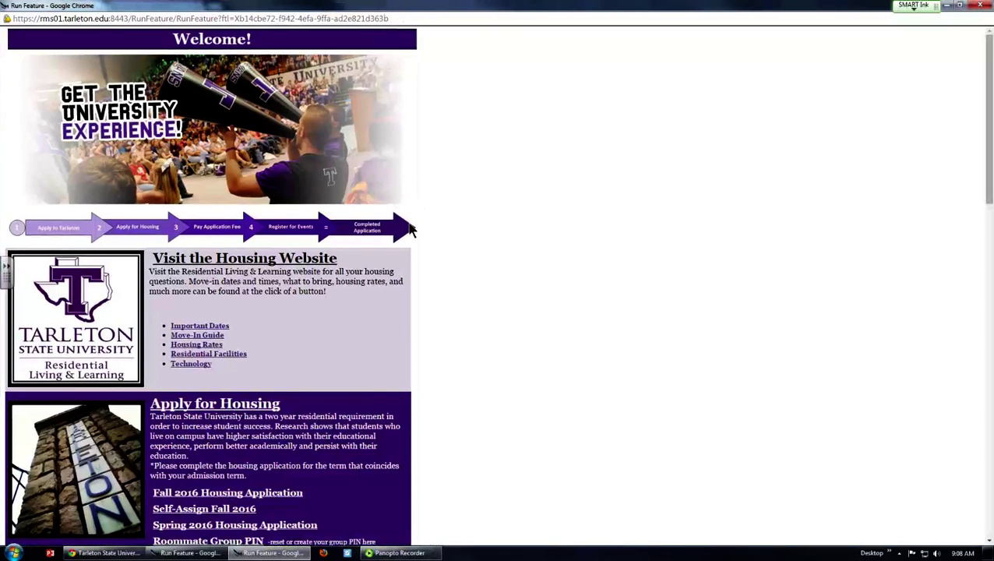
pyautogui.scroll(-2, 442, 245)
pyautogui.scroll(-1, 444, 247)
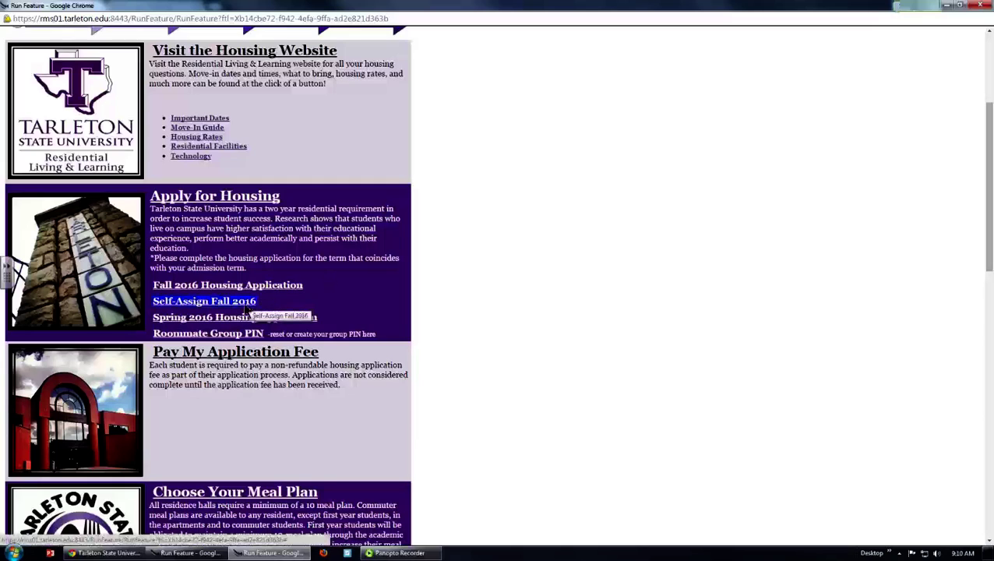
# Step: Start the Self-Assign Fall 2016 roommate selection form in a maximized window
pyautogui.click(254, 304)
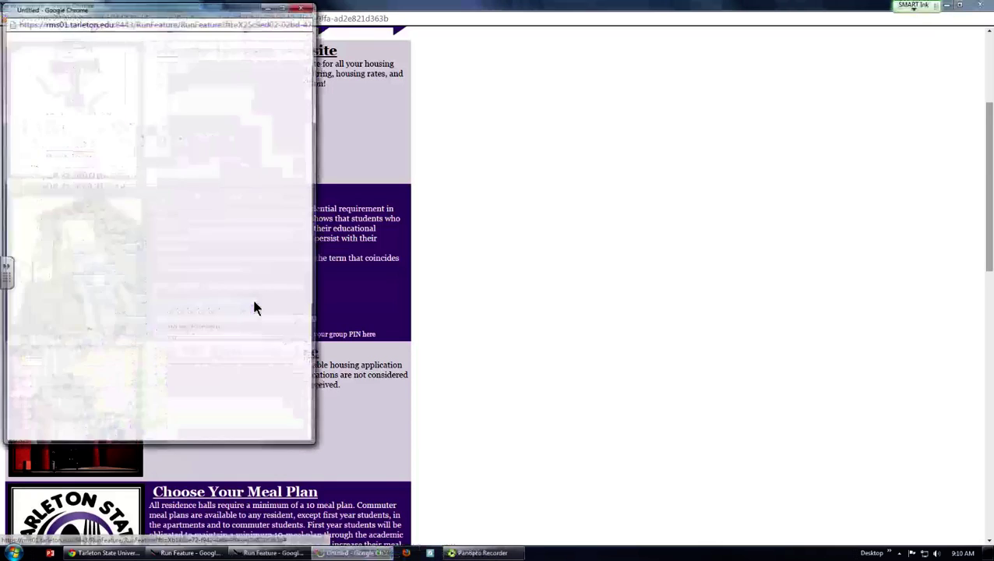
pyautogui.click(285, 7)
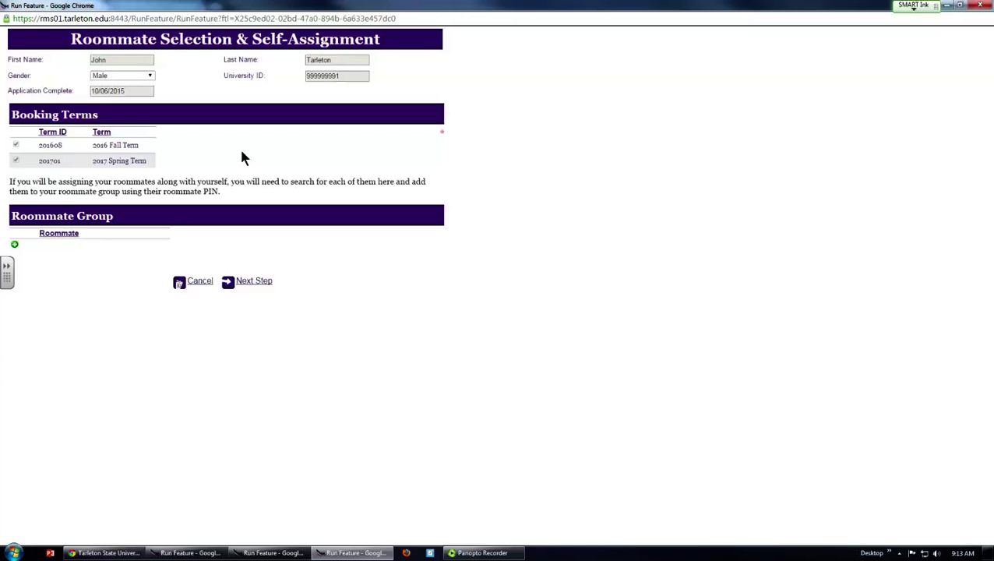
pyautogui.click(14, 246)
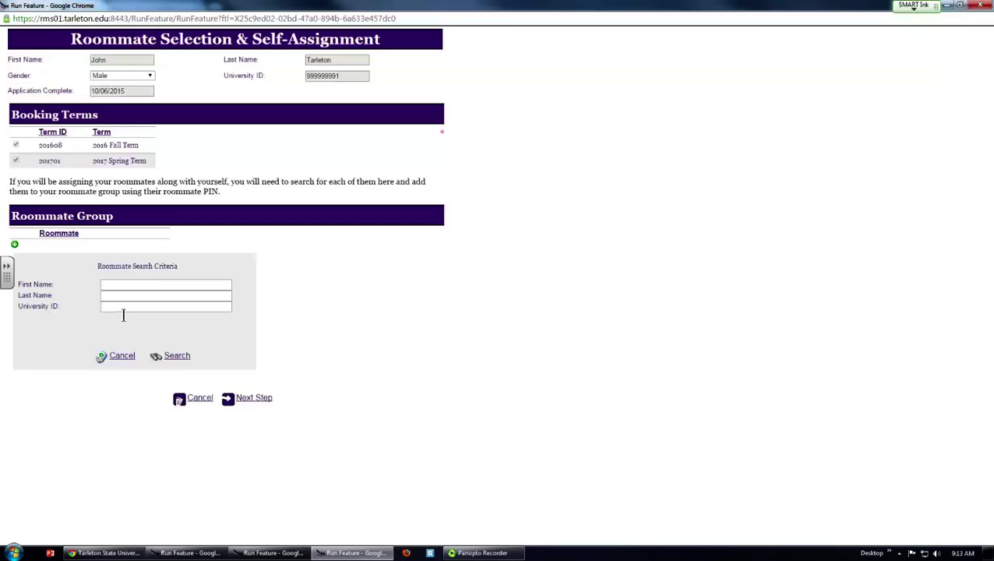
pyautogui.click(123, 315)
pyautogui.write('999999995')
pyautogui.click(180, 362)
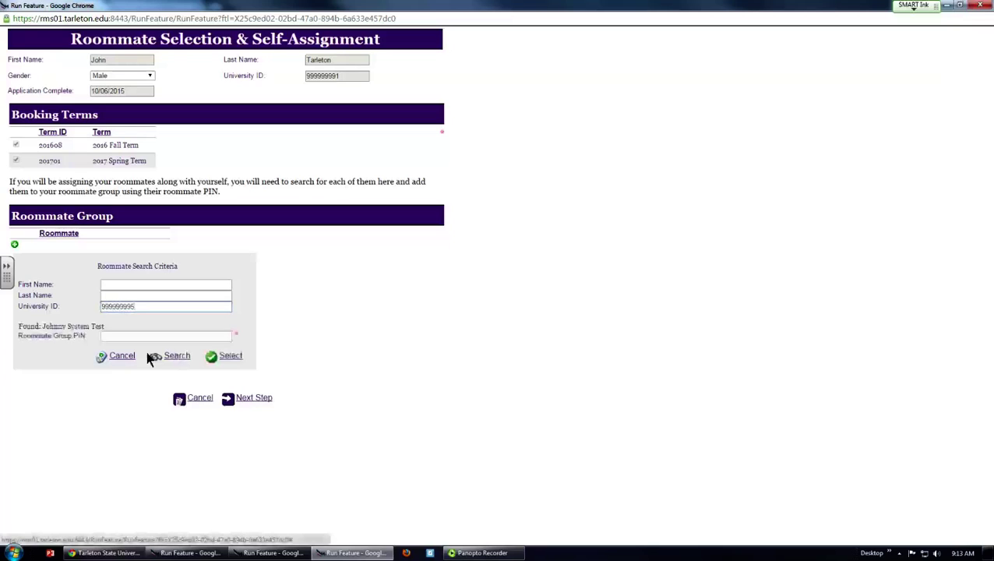
pyautogui.press('Tab')
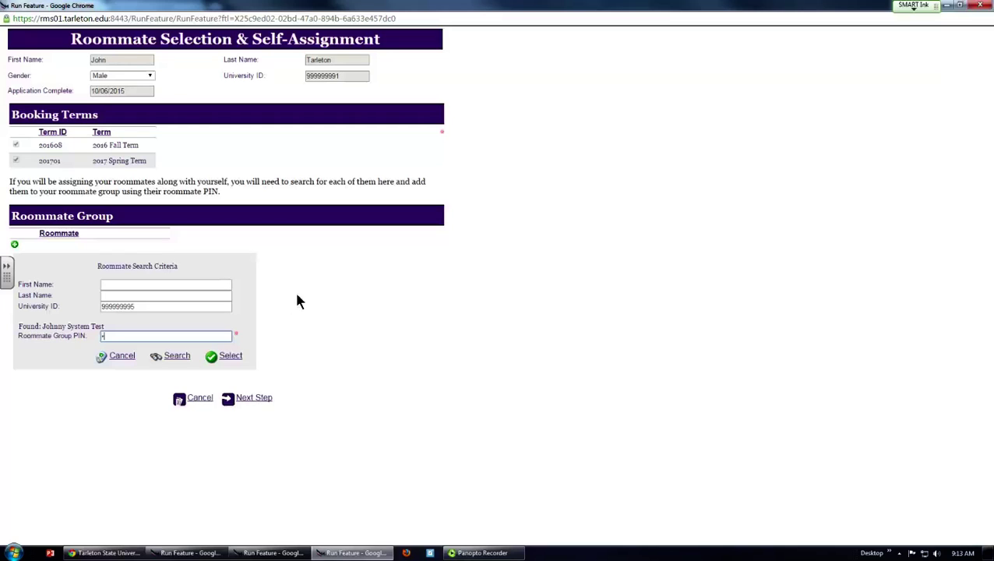
pyautogui.click(236, 365)
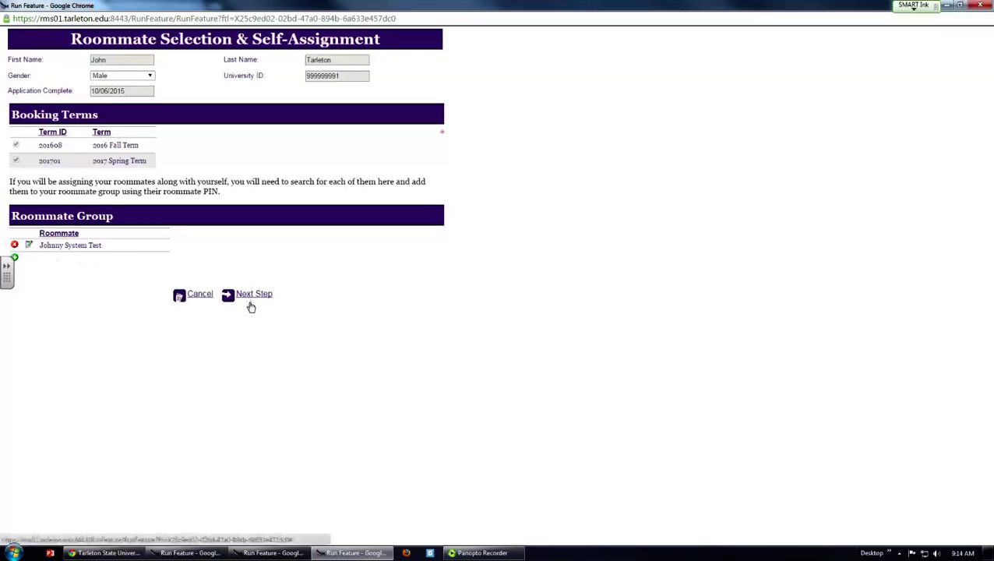
# Step: Go to room selection, try a Heritage Double room-type search, then clear the filter
pyautogui.click(252, 302)
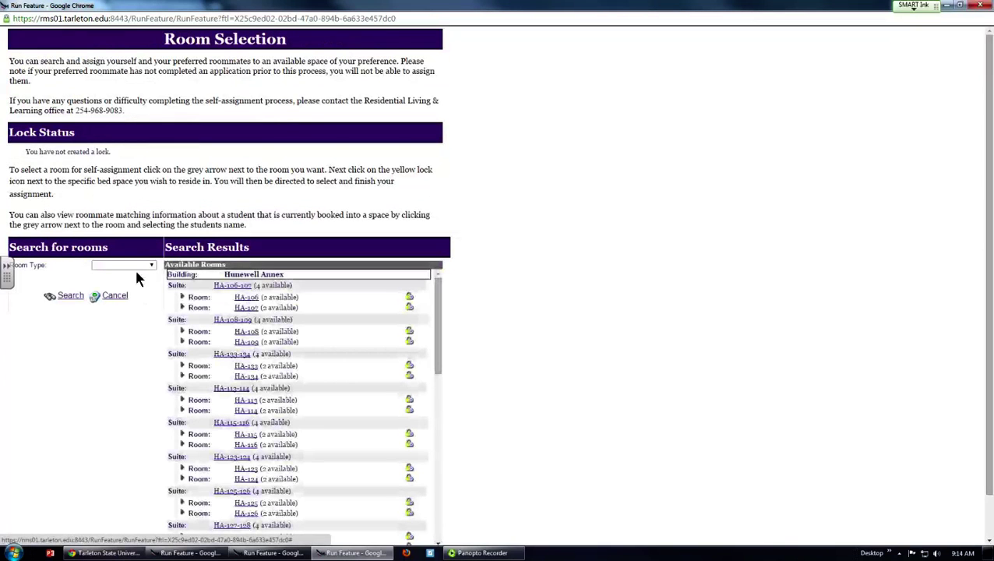
pyautogui.scroll(-1, 137, 292)
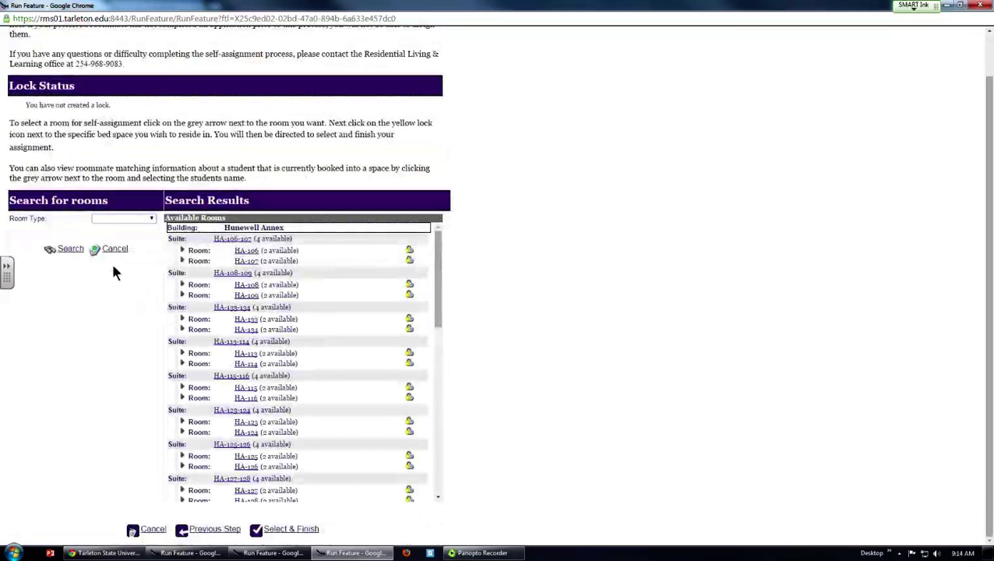
pyautogui.click(135, 222)
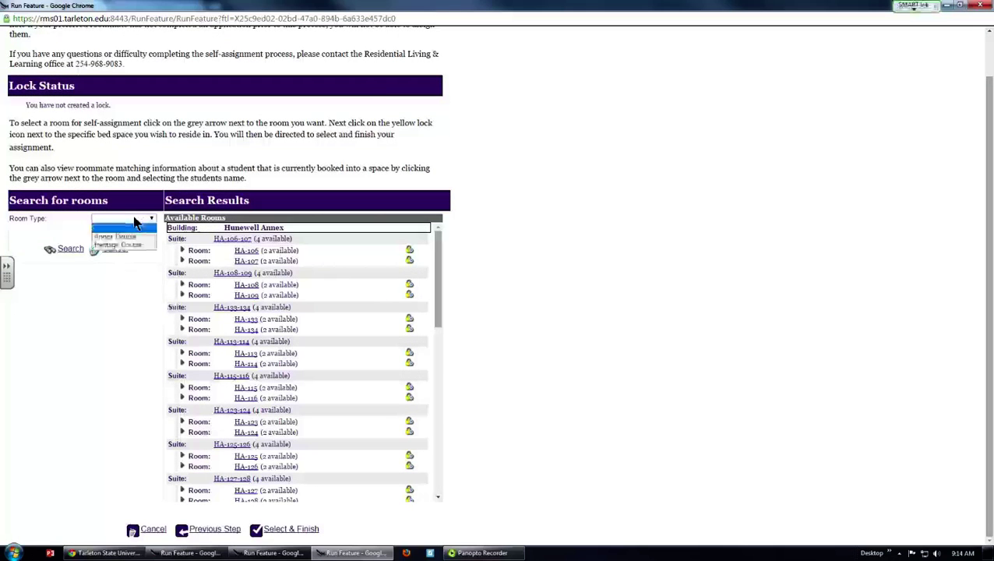
pyautogui.click(130, 246)
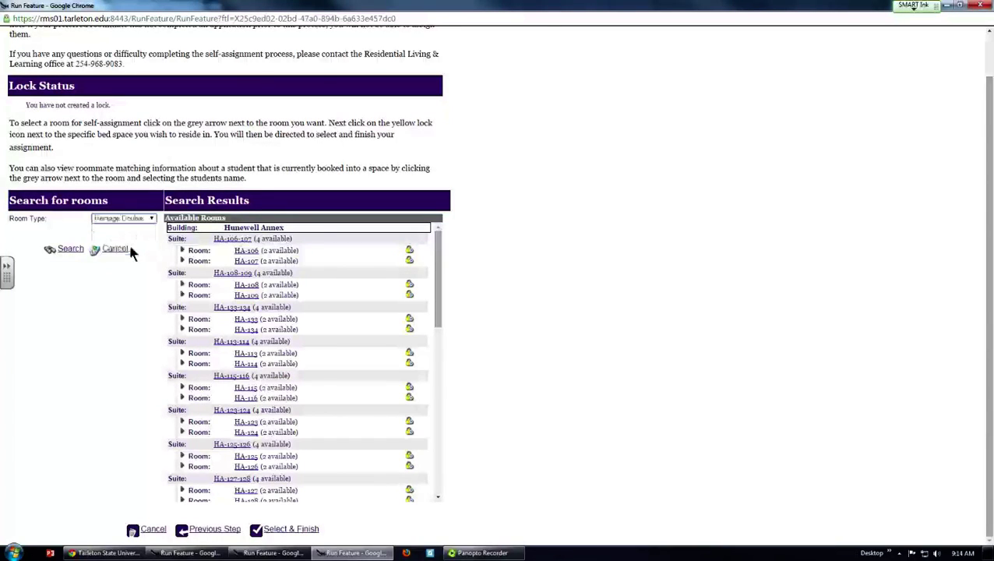
pyautogui.click(78, 250)
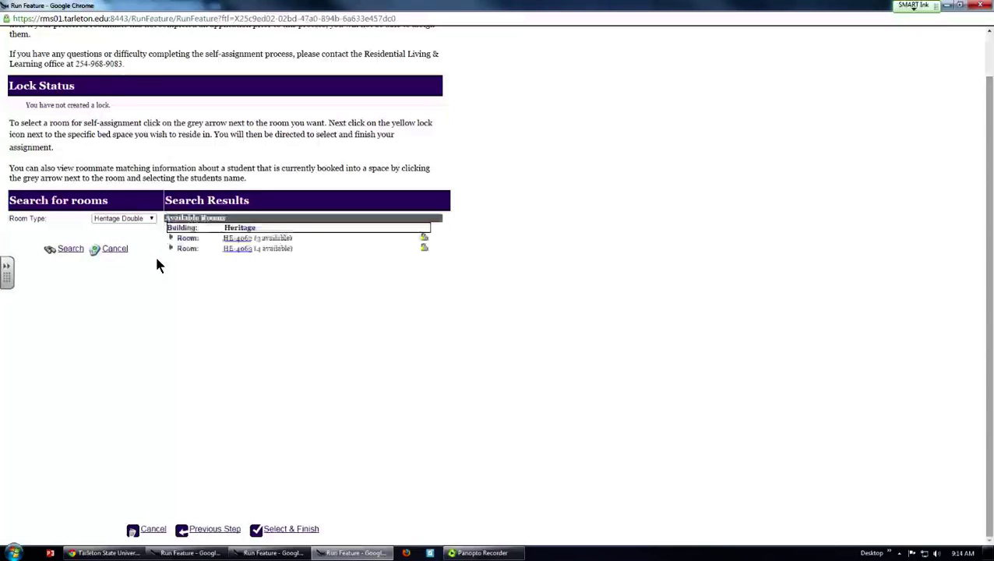
pyautogui.click(114, 249)
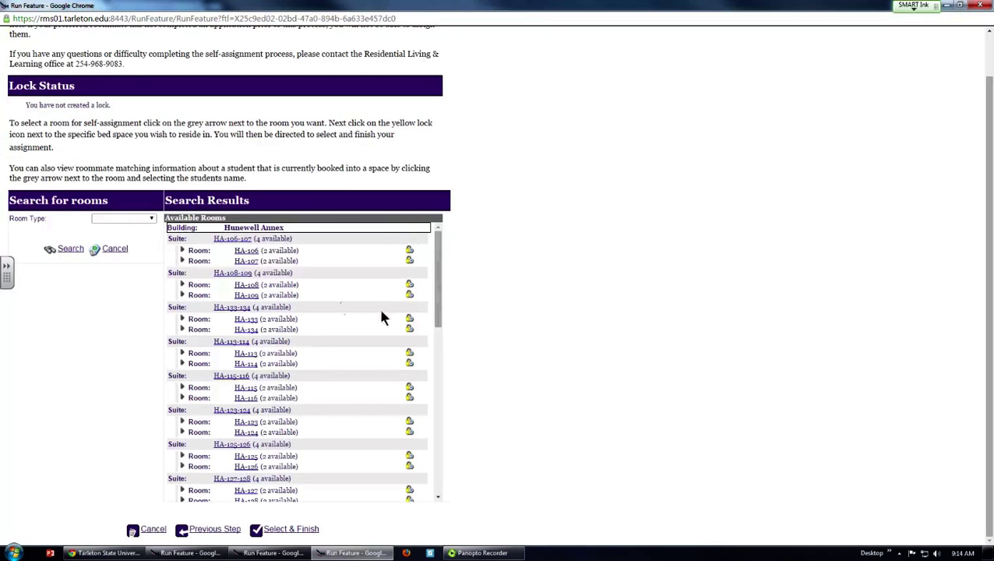
# Step: Expand room HA-302 in the results to reveal bed spaces HA-302A and HA-302B
pyautogui.scroll(-2, 359, 327)
pyautogui.scroll(-2, 347, 335)
pyautogui.scroll(-1, 347, 338)
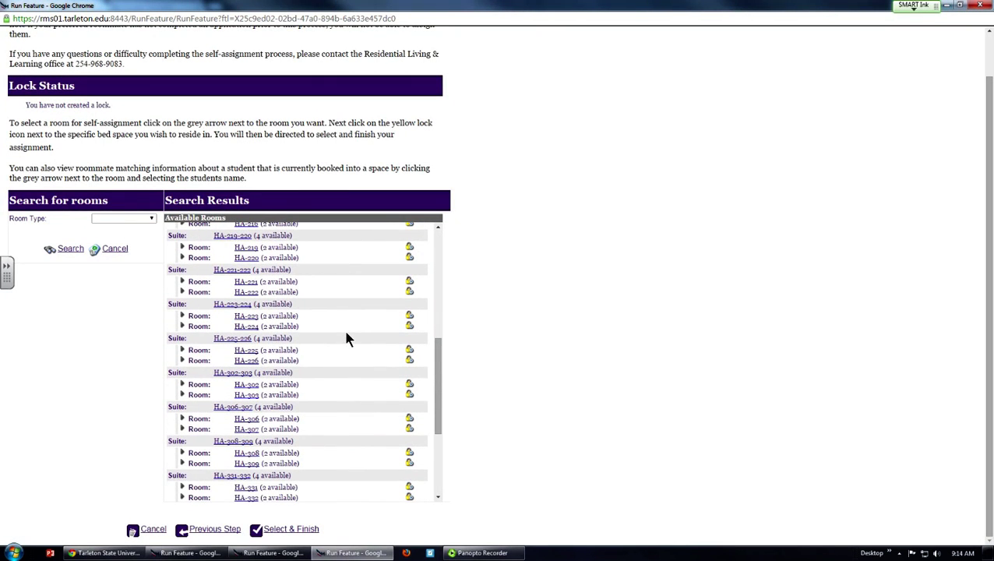
pyautogui.scroll(-1, 347, 339)
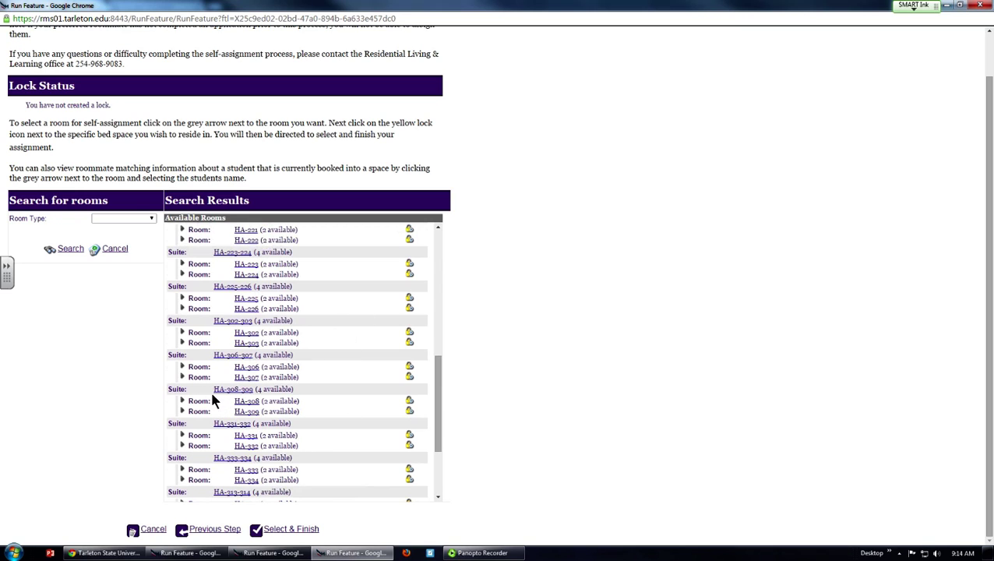
pyautogui.click(184, 334)
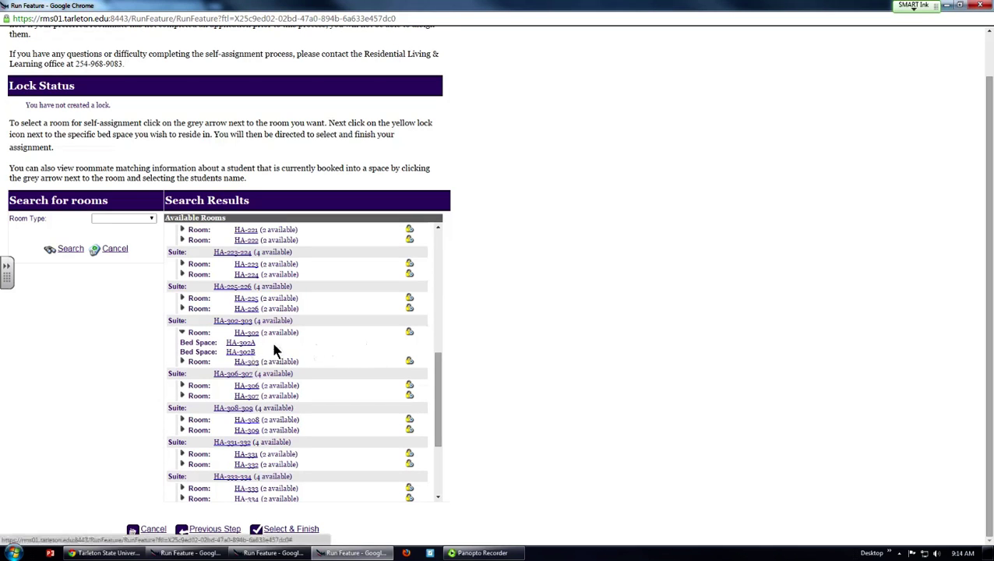
# Step: Lock room HA-302, assigning the student to HA-302A and the roommate to HA-302B
pyautogui.click(409, 333)
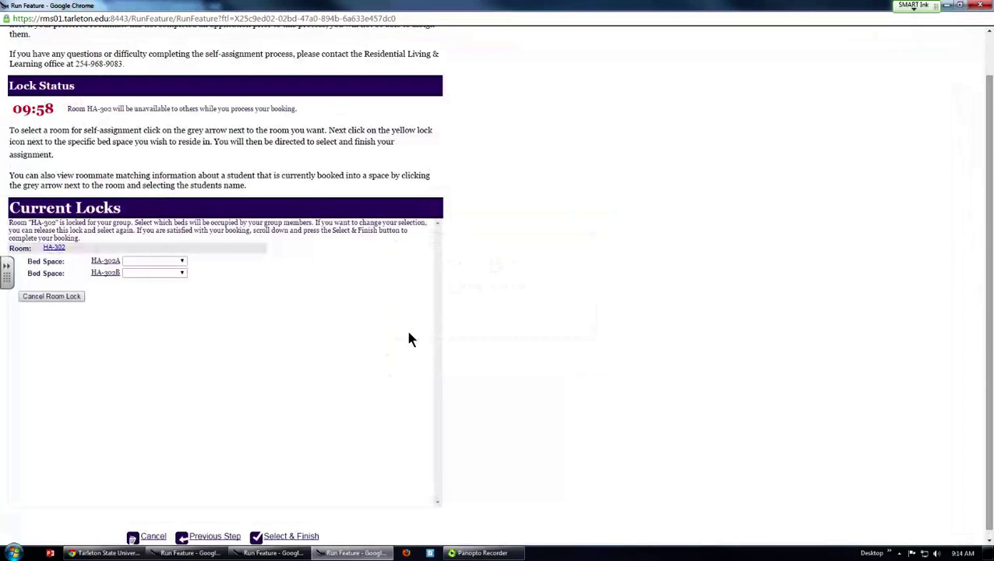
pyautogui.click(182, 263)
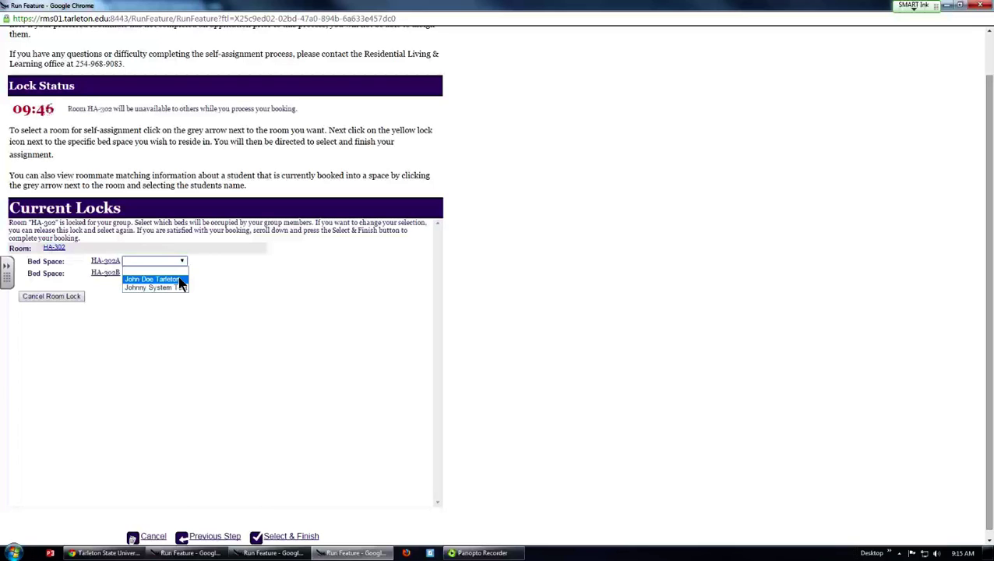
pyautogui.click(179, 279)
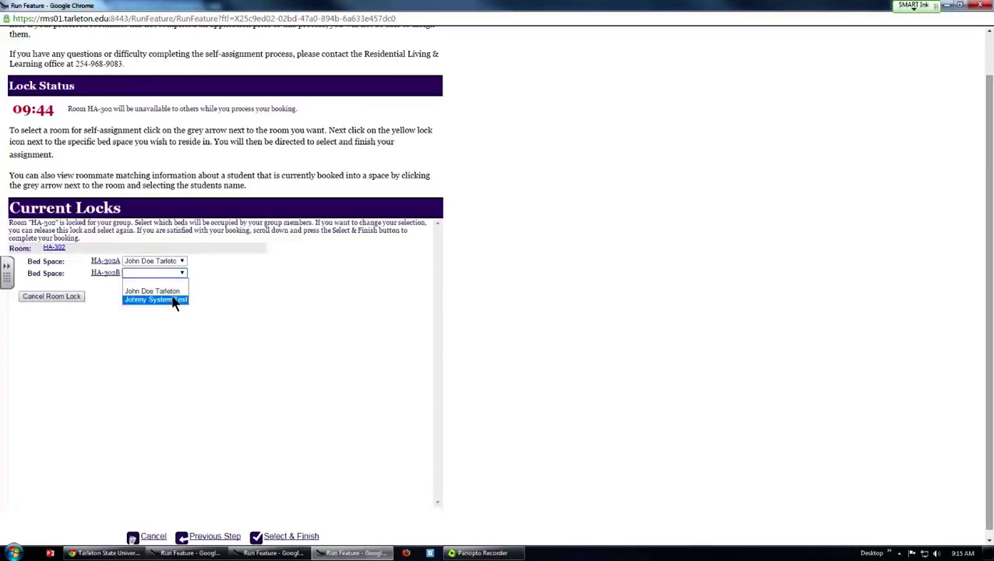
pyautogui.click(176, 299)
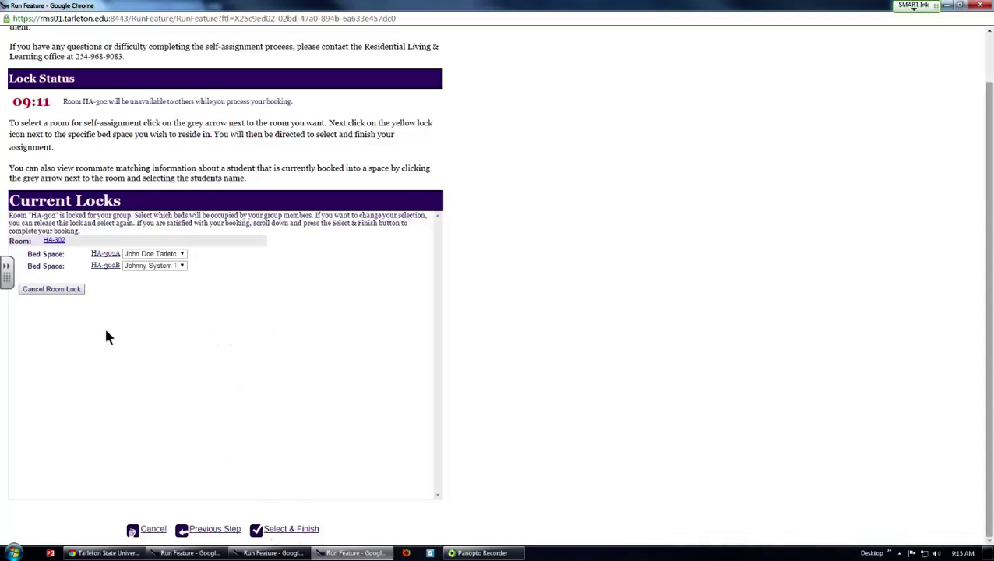
# Step: Cancel the HA-302 room lock and lock room HA-123 instead
pyautogui.click(51, 291)
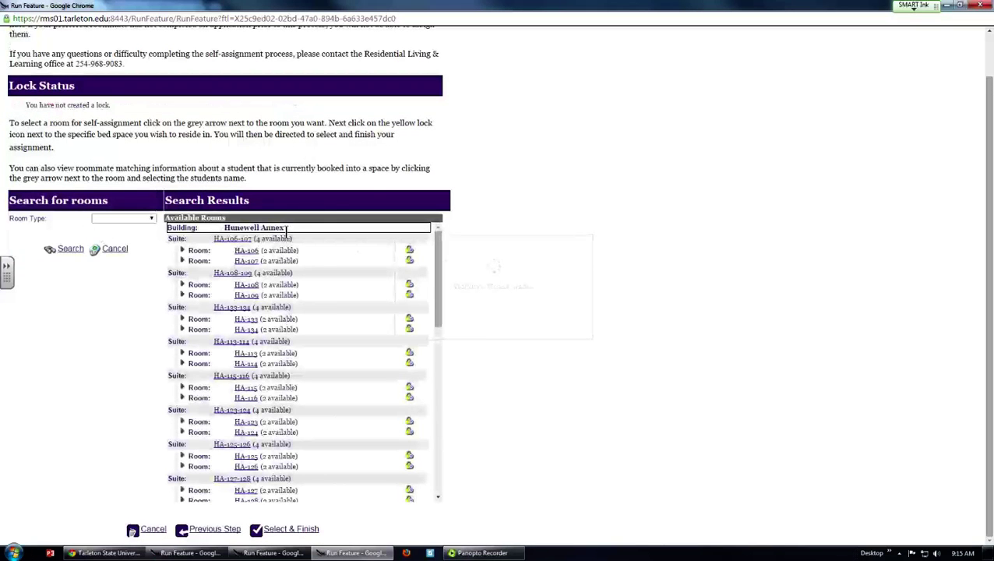
pyautogui.scroll(-2, 343, 363)
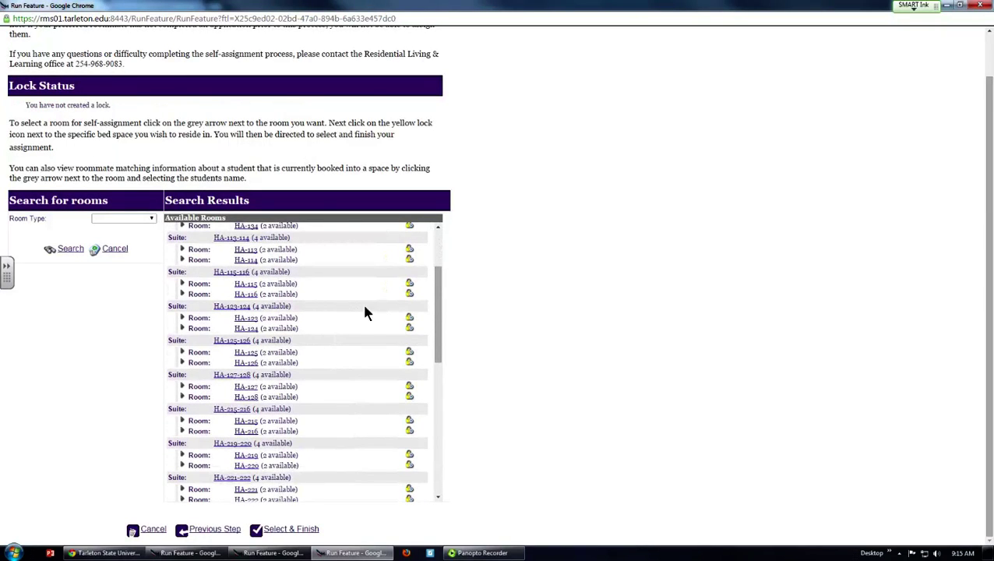
pyautogui.click(181, 319)
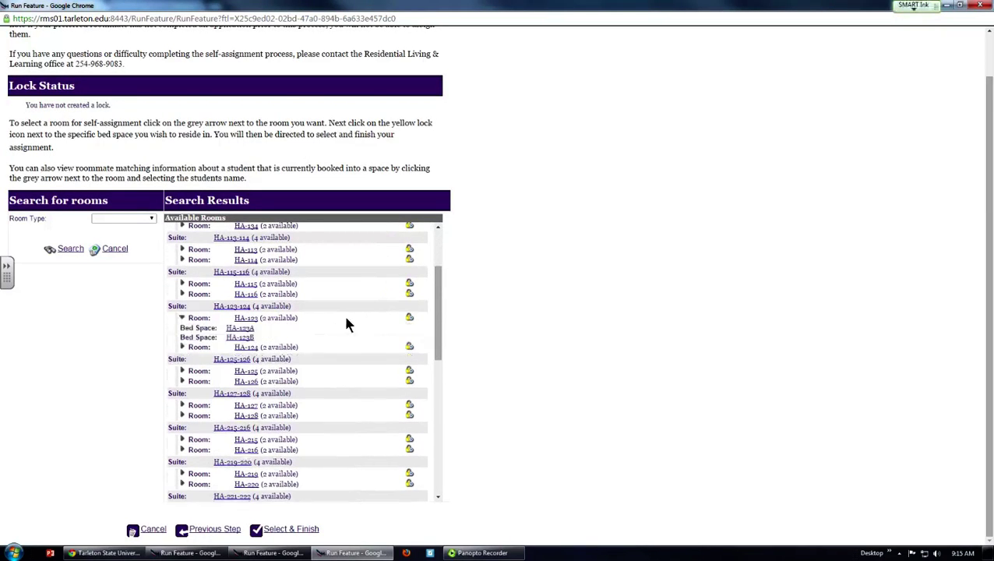
pyautogui.click(410, 320)
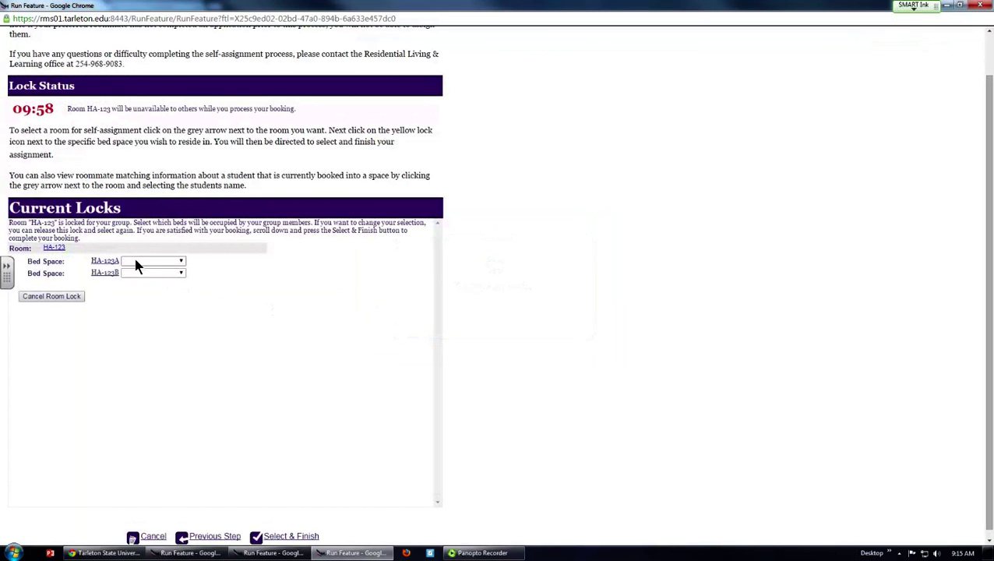
# Step: Assign the student to bed HA-123A and the roommate to bed HA-123B
pyautogui.click(137, 262)
pyautogui.click(137, 279)
pyautogui.click(138, 299)
pyautogui.scroll(-1, 210, 336)
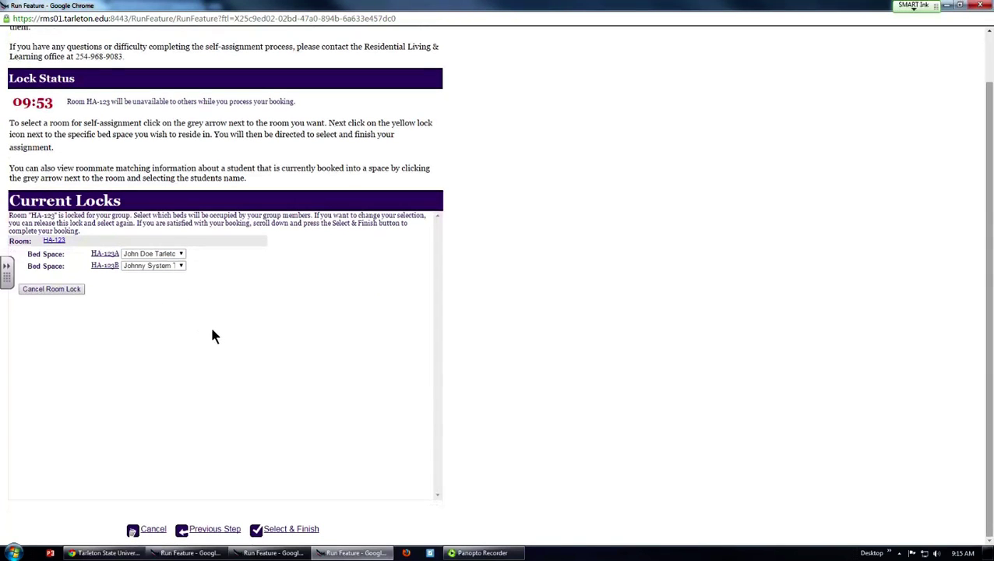
# Step: Finish the HA-123 booking, dismiss the Congratulations window, and open See Your Assignment
pyautogui.click(284, 533)
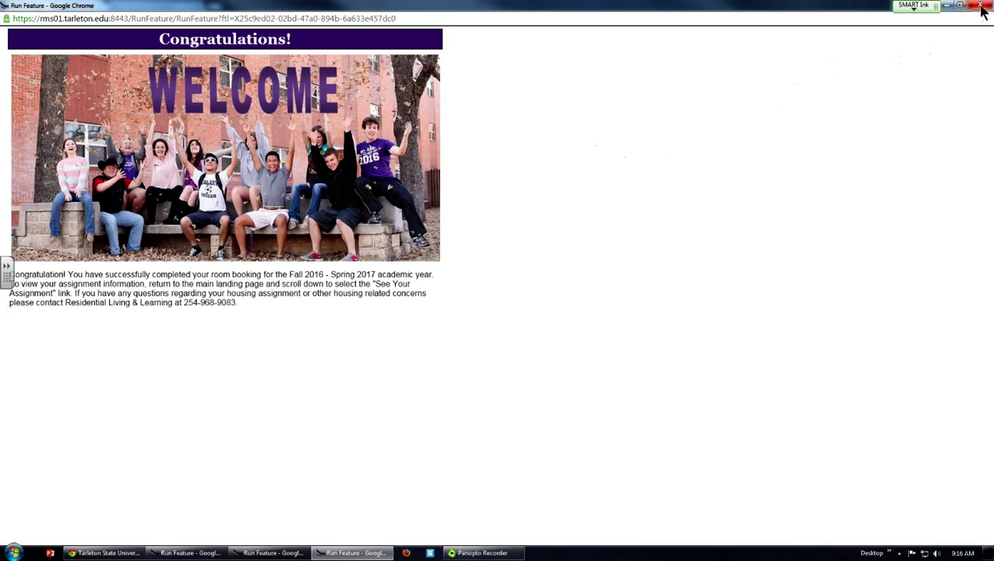
pyautogui.click(981, 6)
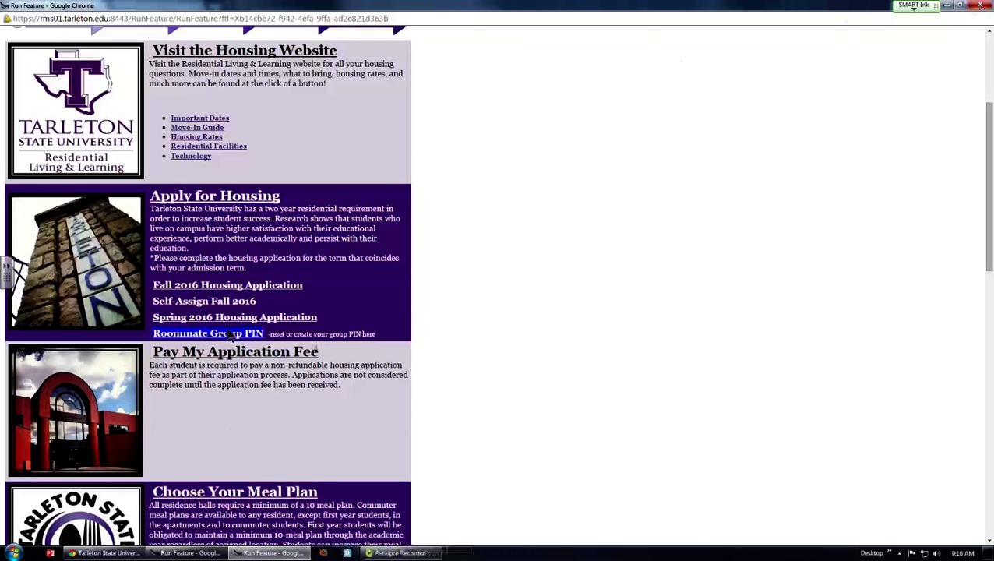
pyautogui.scroll(-3, 297, 288)
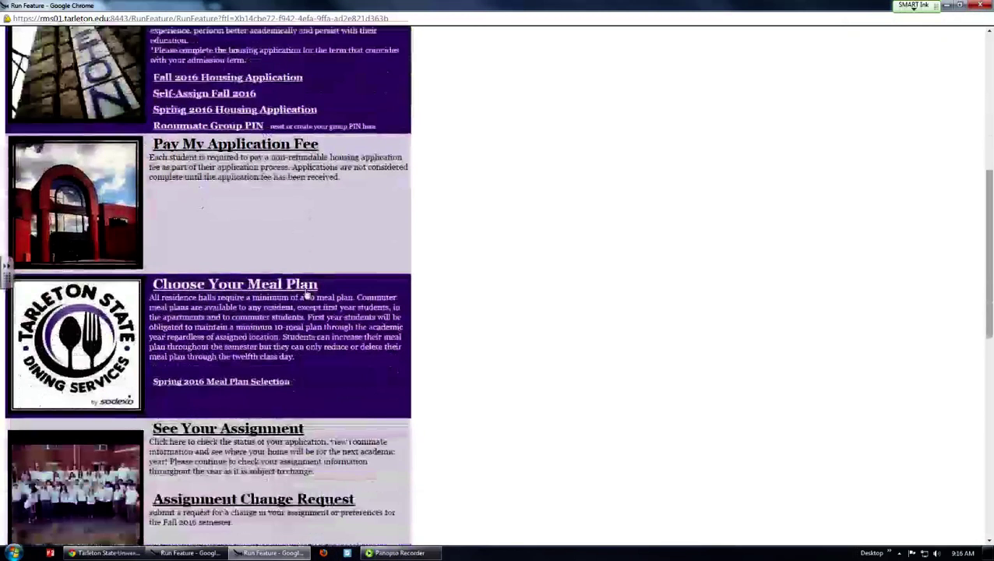
pyautogui.scroll(-2, 308, 294)
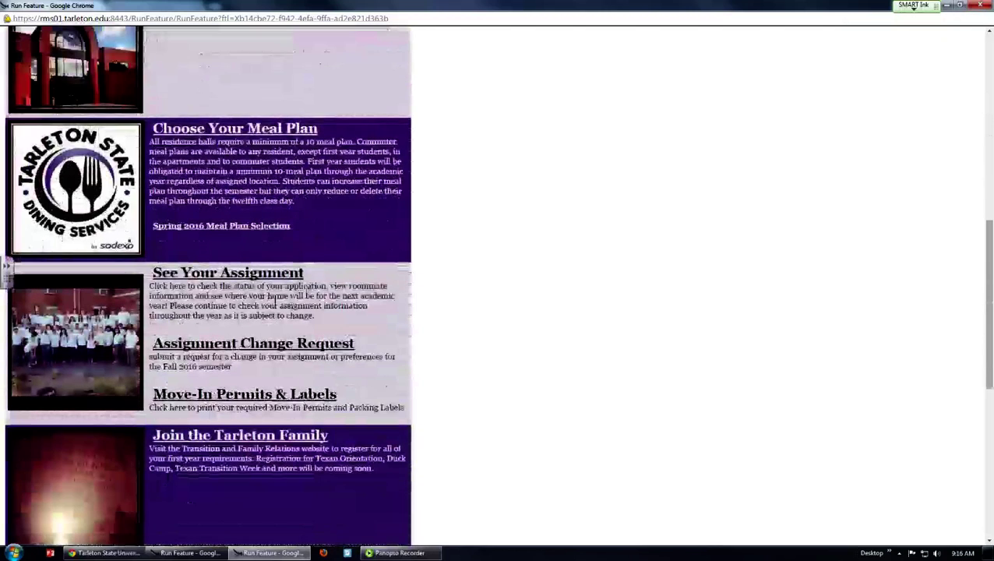
pyautogui.click(219, 281)
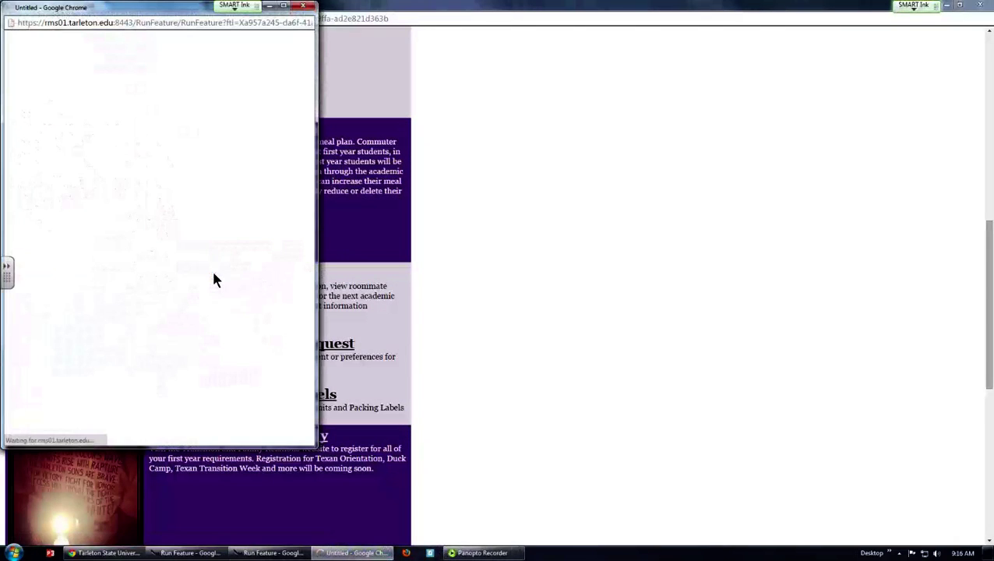
pyautogui.click(283, 7)
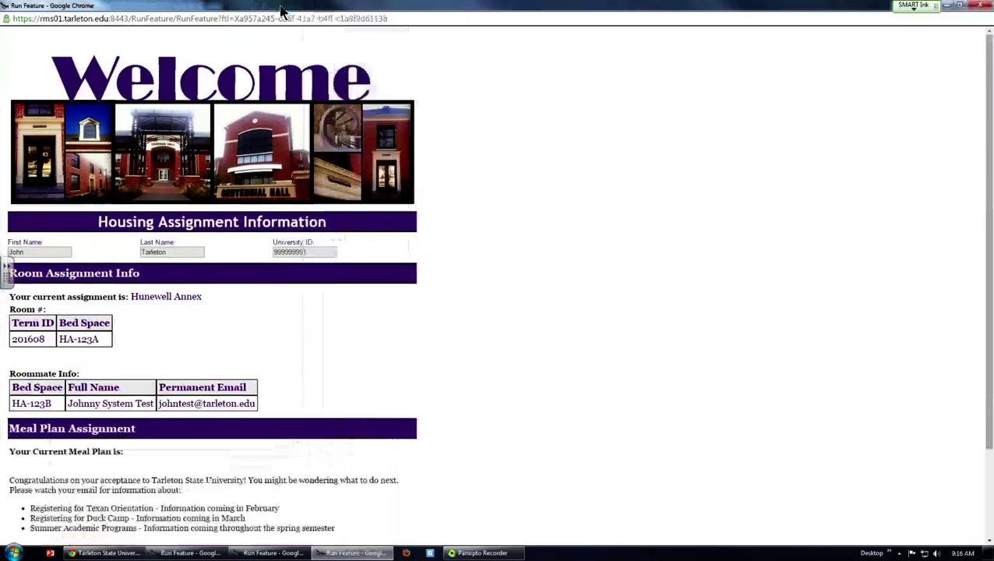
pyautogui.scroll(-1, 209, 360)
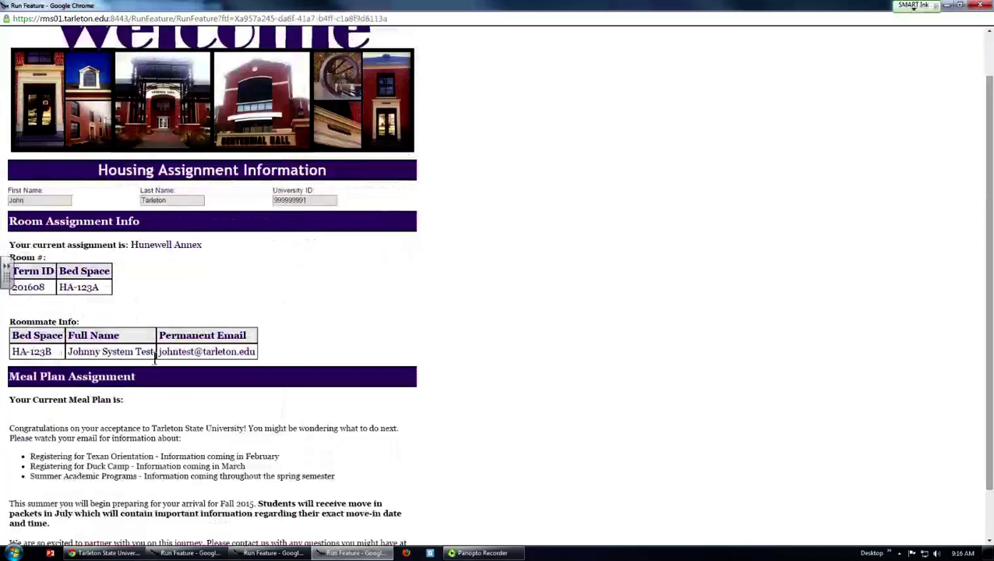
pyautogui.scroll(1, 285, 355)
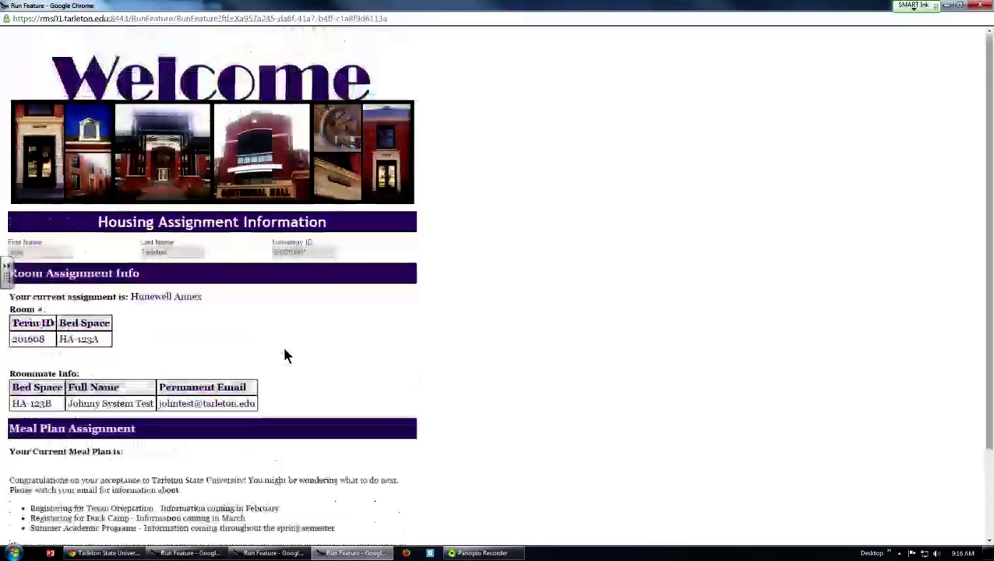